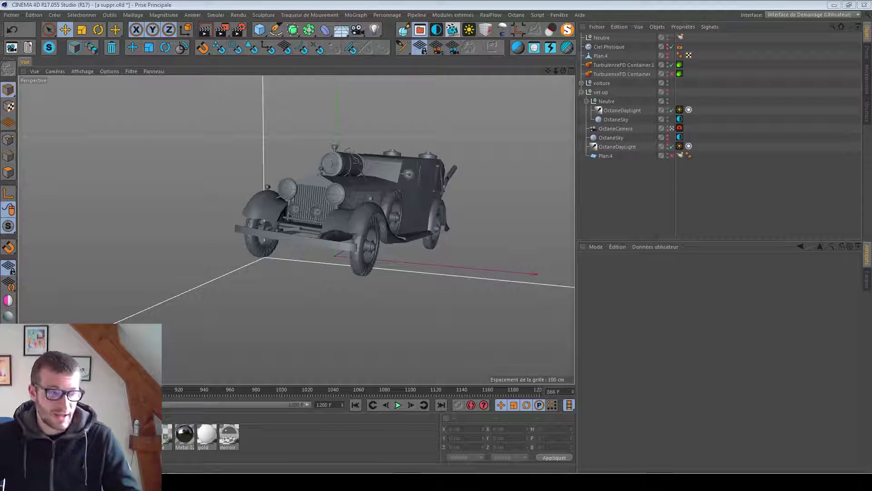
- Show TurbulenceFD Container.1's settings, with its 30 cm voxel size and 876.9 × 806.3 × 1538.2 cm grid
{"action": "left_click", "coordinate": [620, 65]}
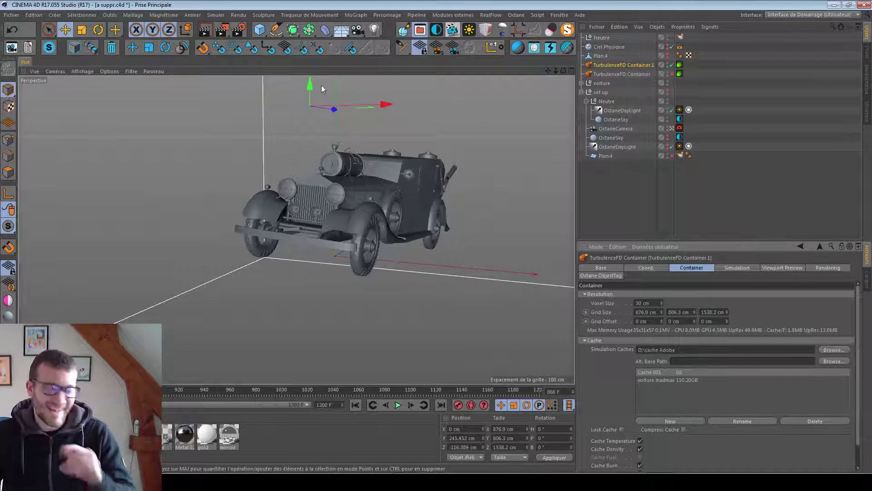
- Play the car animation from frame 800 to about 1061, rewind to 800, and deselect everything
{"action": "left_click", "coordinate": [396, 405]}
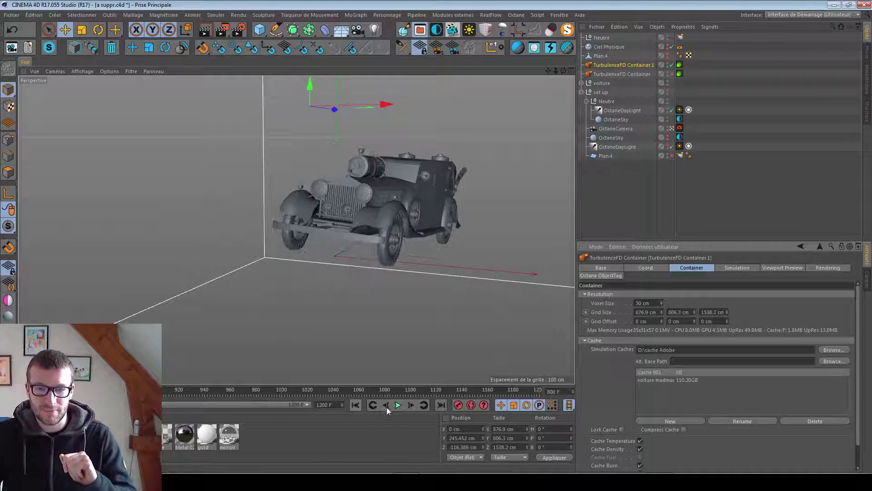
{"action": "left_click", "coordinate": [396, 405]}
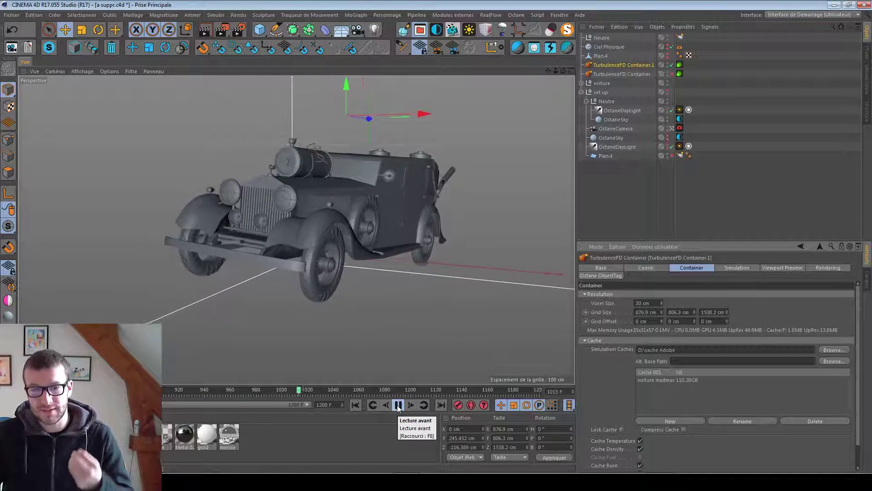
{"action": "left_click", "coordinate": [398, 405]}
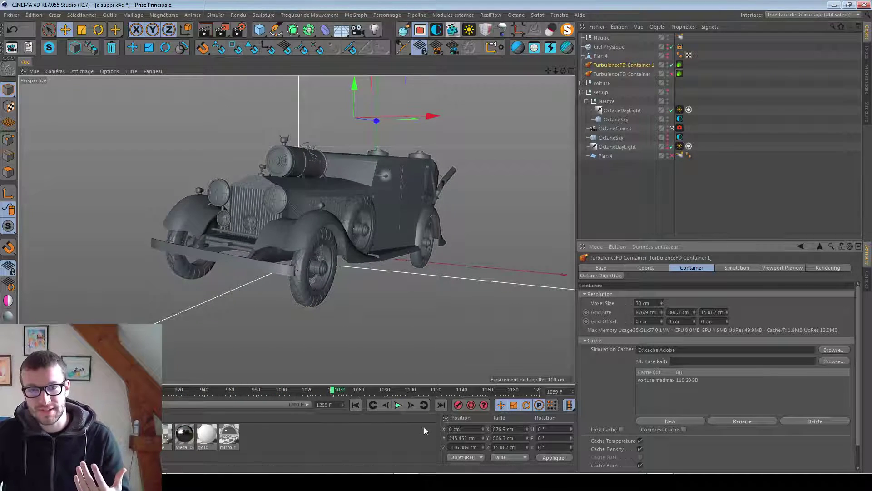
{"action": "left_click", "coordinate": [398, 405]}
{"action": "left_click", "coordinate": [397, 405]}
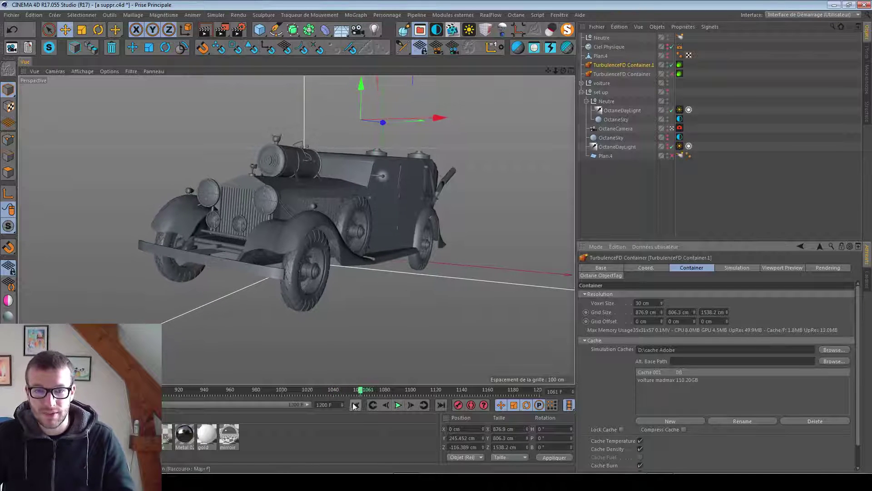
{"action": "left_click", "coordinate": [356, 404]}
{"action": "left_click", "coordinate": [615, 187]}
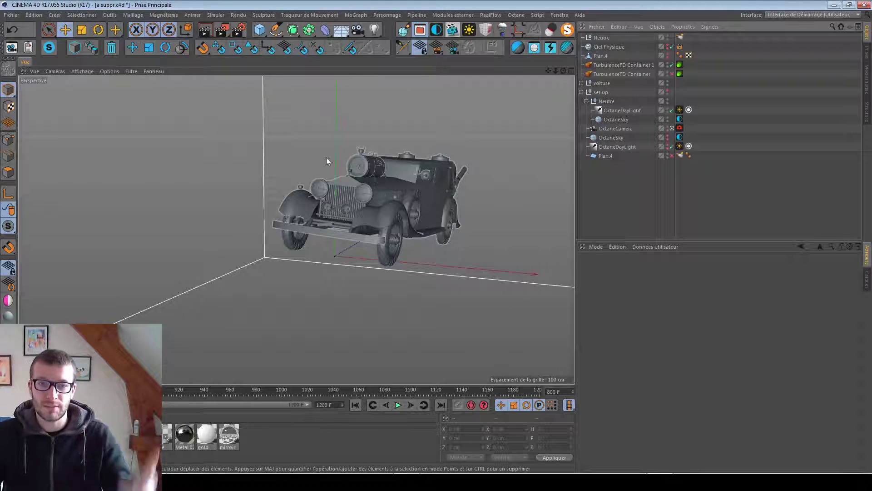
- Check the render output settings: 1000 × 562.5 resolution and a frame rate of 200
{"action": "left_click", "coordinate": [238, 33]}
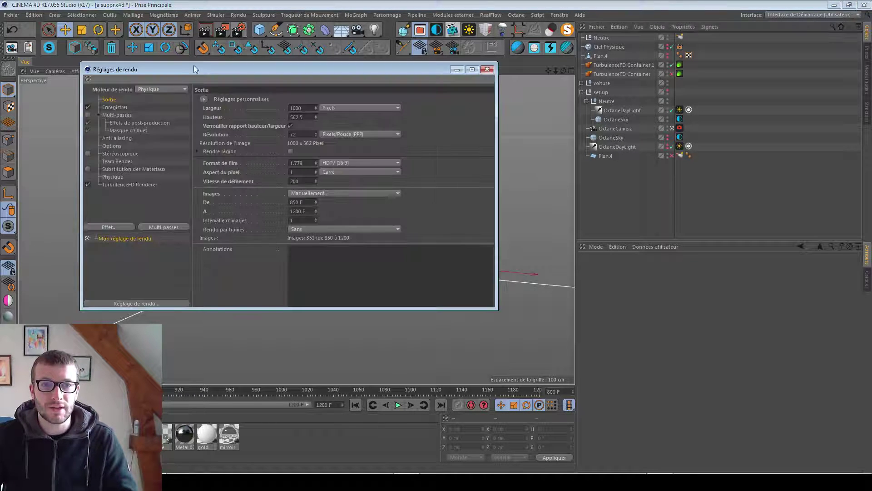
{"action": "left_click_drag", "start_coordinate": [204, 69], "coordinate": [259, 108]}
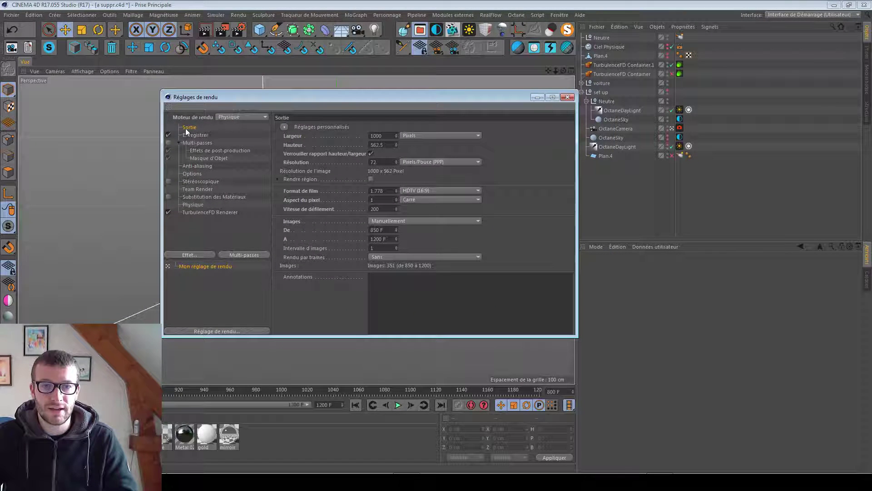
{"action": "left_click", "coordinate": [380, 136]}
{"action": "key", "text": "Tab"}
{"action": "left_click", "coordinate": [388, 137]}
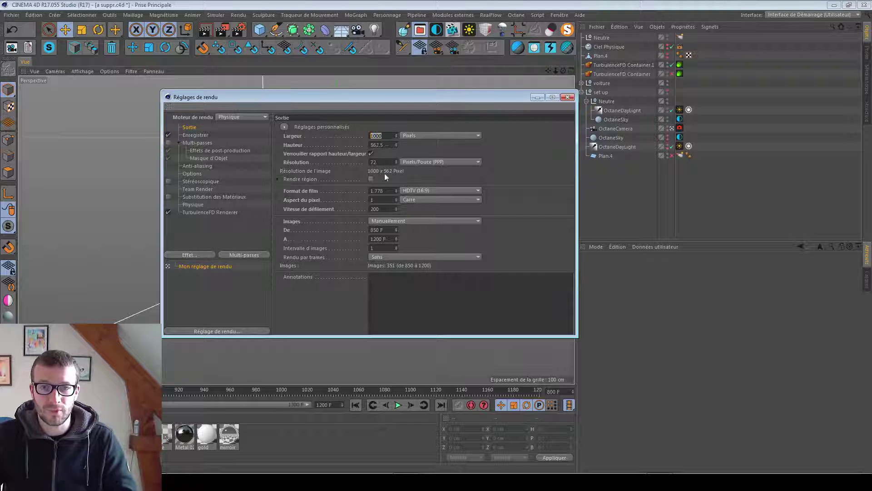
{"action": "left_click", "coordinate": [304, 210]}
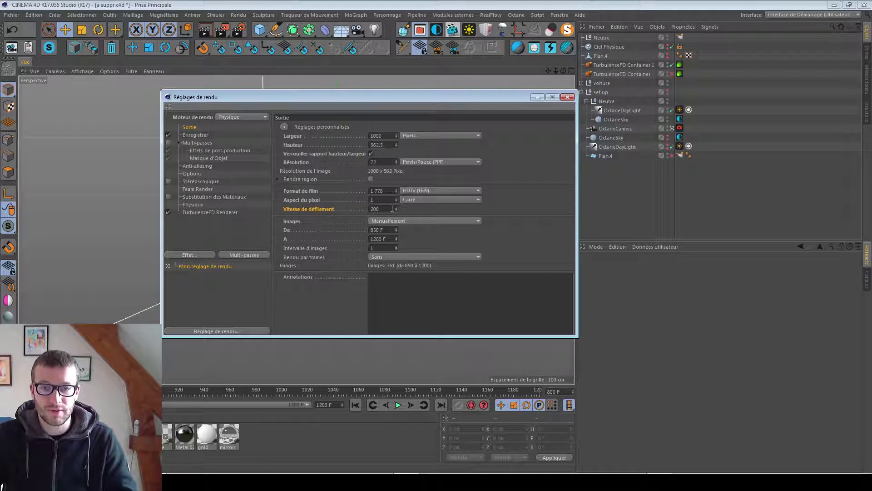
{"action": "key", "text": "Return"}
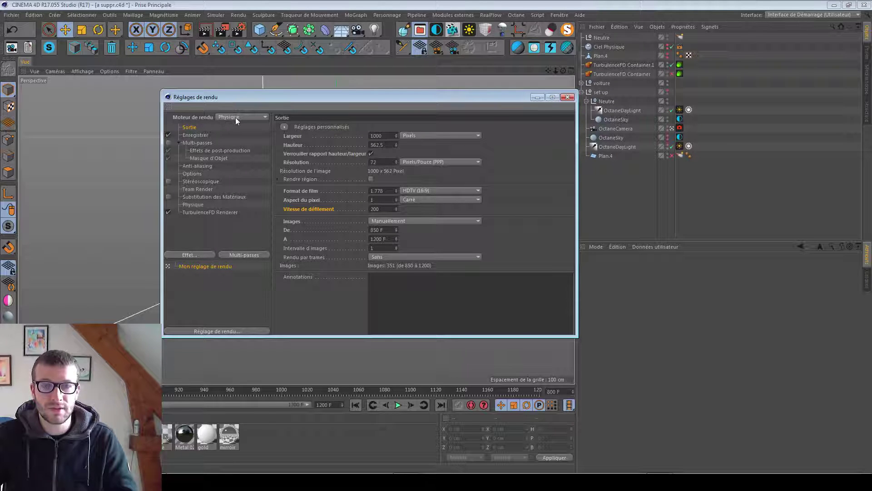
- Set the Physique sampler to Progressif with progressive mode Nombre de passes
{"action": "left_click", "coordinate": [192, 204]}
{"action": "left_click", "coordinate": [416, 196]}
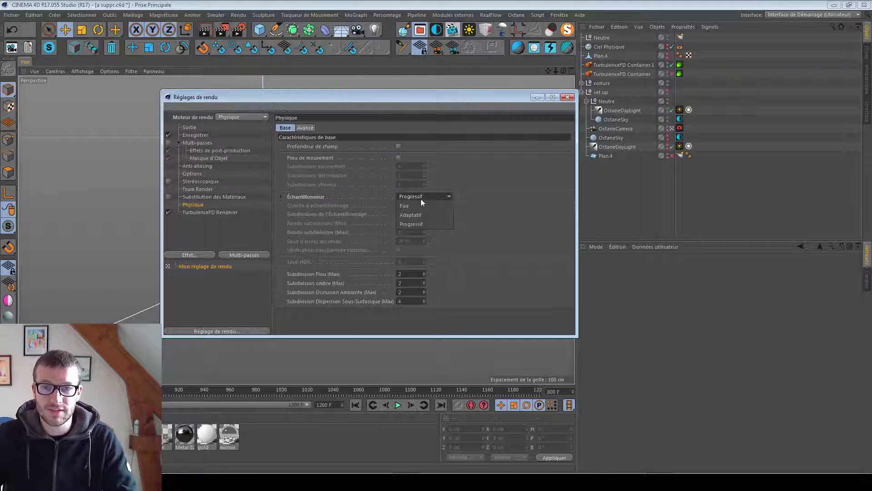
{"action": "left_click", "coordinate": [432, 225]}
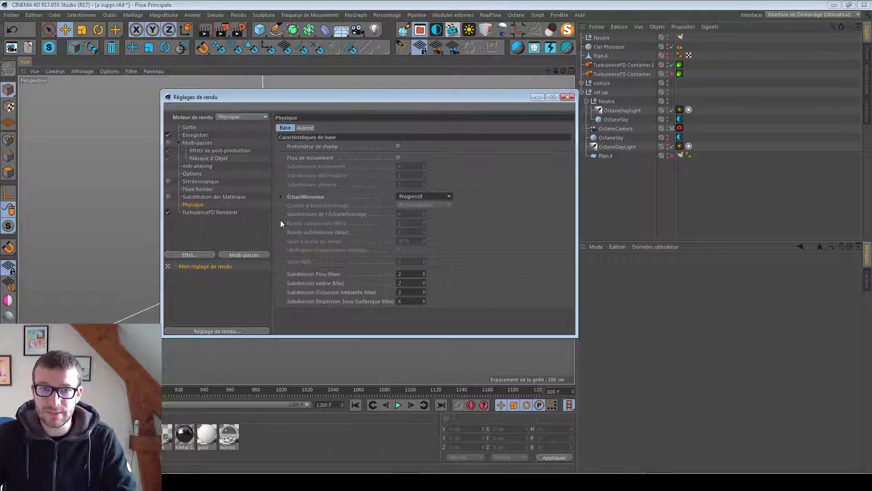
{"action": "left_click", "coordinate": [281, 196]}
{"action": "left_click", "coordinate": [422, 205]}
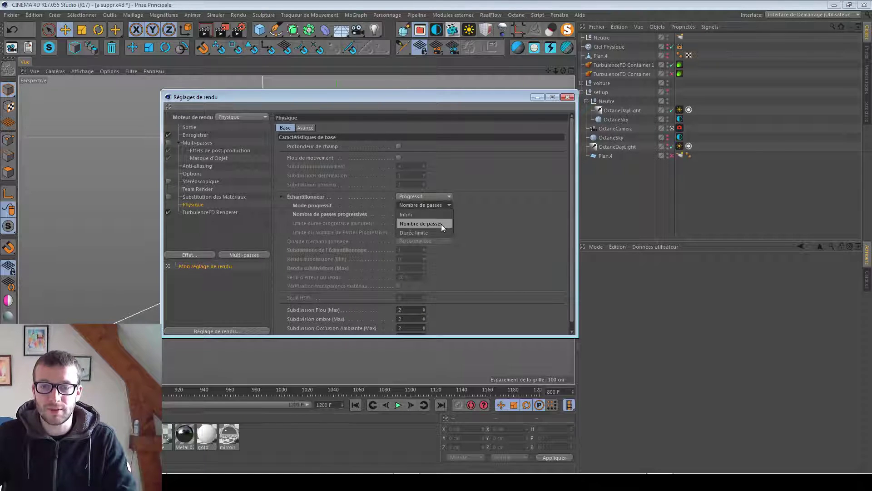
{"action": "left_click", "coordinate": [441, 224]}
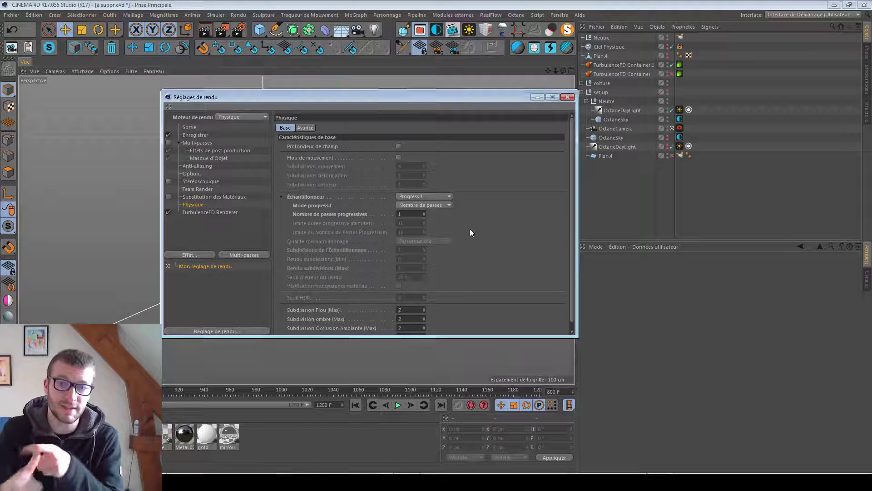
- Recheck TurbulenceFD Container.1's voxel size and save the scene
{"action": "left_click", "coordinate": [567, 97]}
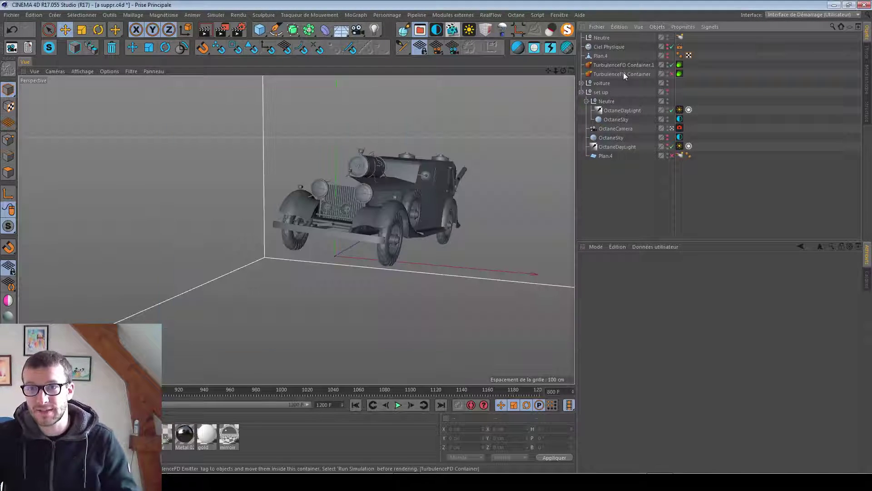
{"action": "left_click", "coordinate": [623, 66]}
{"action": "left_click", "coordinate": [643, 303]}
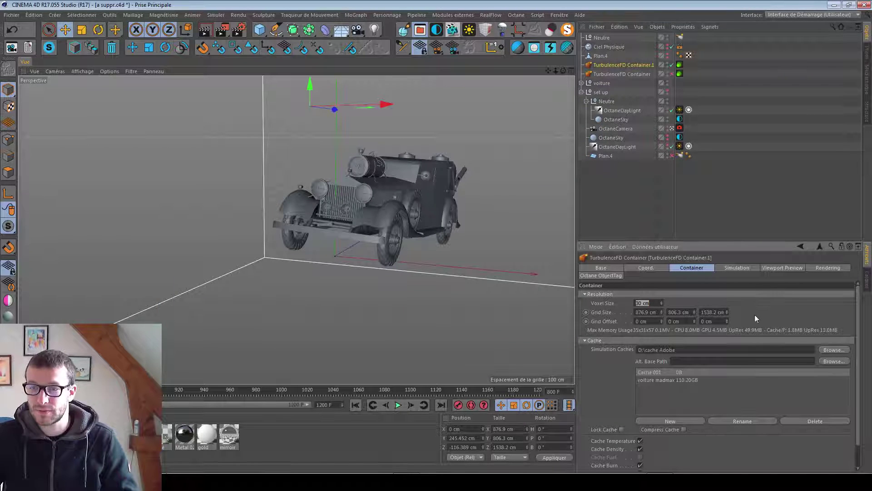
{"action": "left_click", "coordinate": [601, 218]}
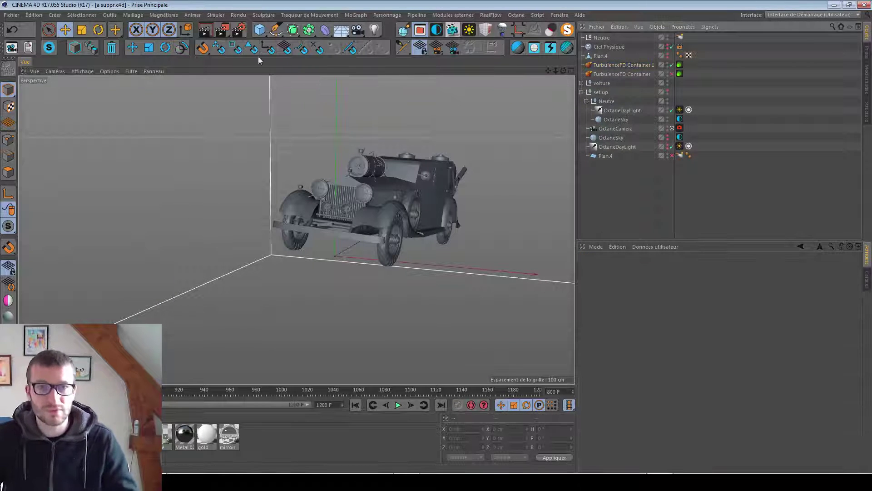
- Confirm the render save format is Film AVI in the Enregistrer settings
{"action": "left_click", "coordinate": [235, 31]}
{"action": "left_click", "coordinate": [195, 135]}
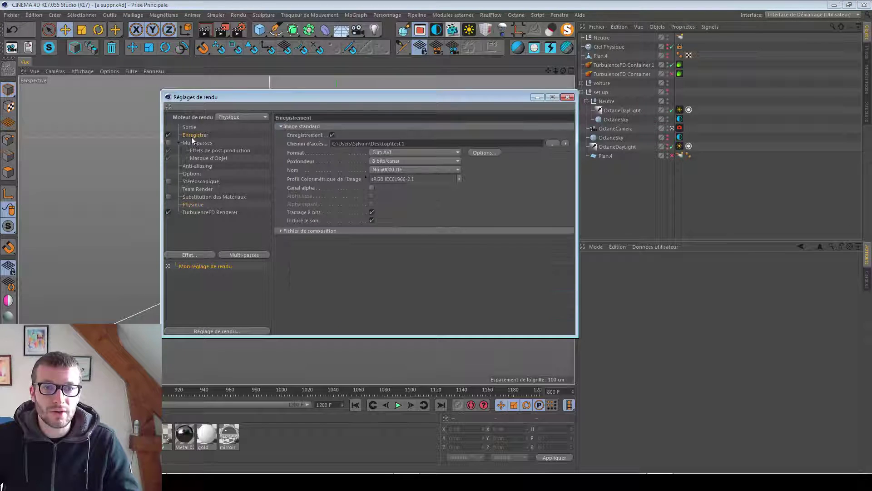
{"action": "left_click", "coordinate": [408, 152]}
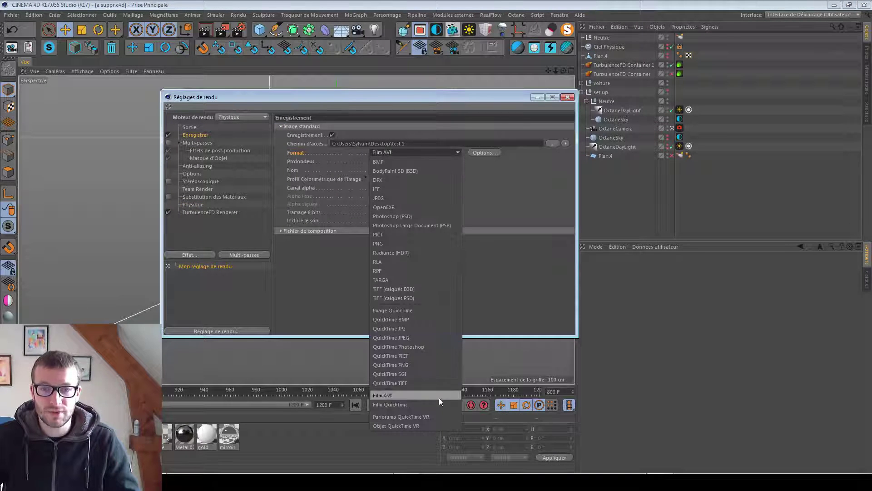
{"action": "left_click", "coordinate": [402, 395]}
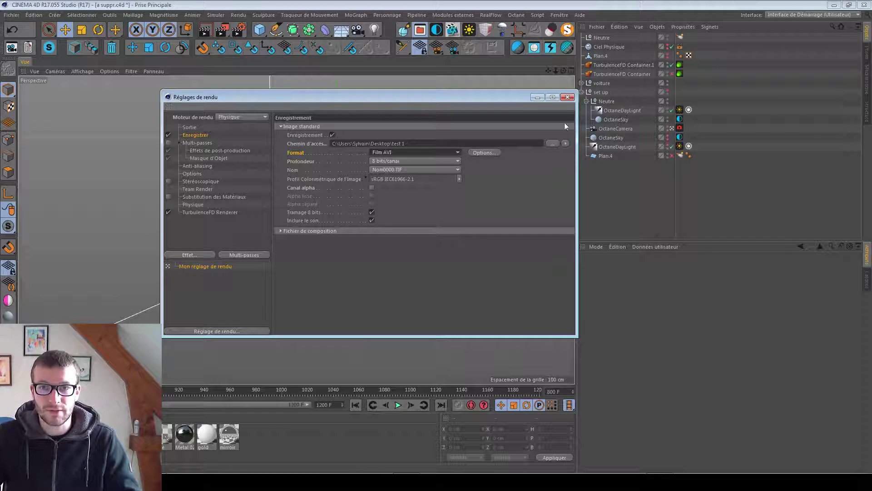
{"action": "left_click", "coordinate": [567, 97]}
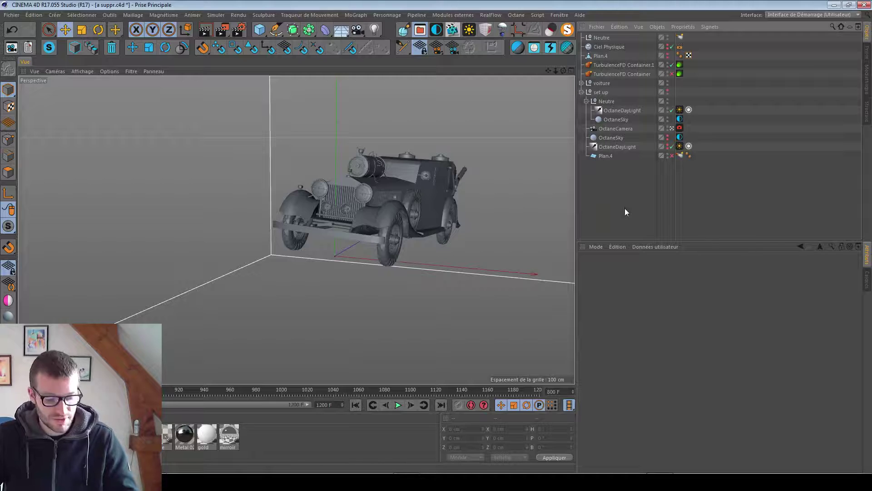
- Render to the Picture Viewer overwriting test 1.avi, then close the viewer and stop the render
{"action": "key", "text": "shift+r"}
{"action": "left_click", "coordinate": [409, 274]}
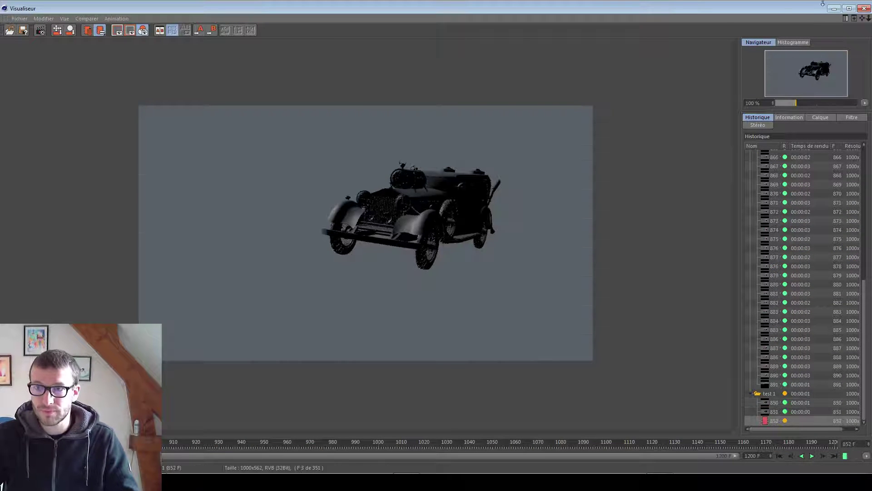
{"action": "left_click", "coordinate": [863, 9]}
{"action": "left_click", "coordinate": [459, 274]}
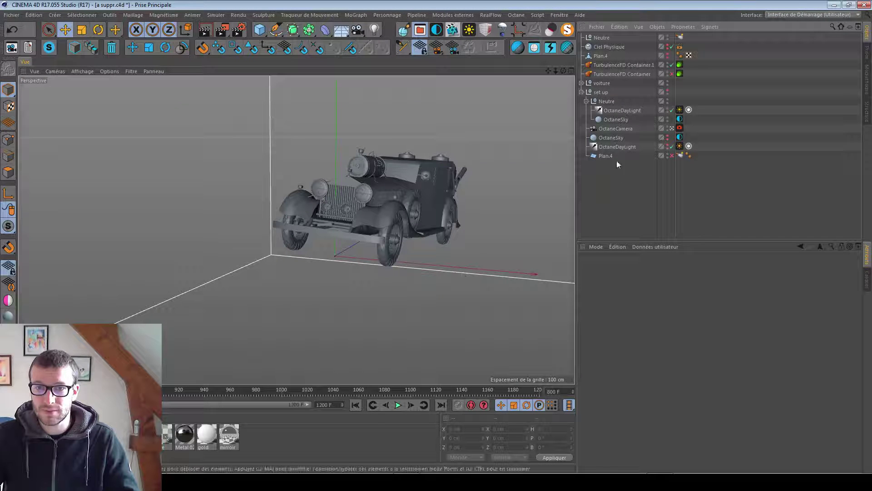
- Review the container's Simulation tab, then re-render to the Picture Viewer, overwriting test 1.avi
{"action": "left_click", "coordinate": [613, 65]}
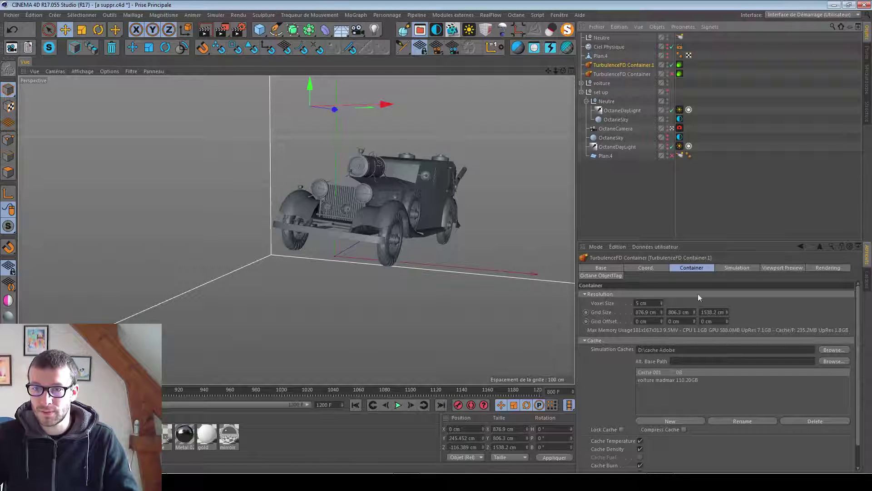
{"action": "left_click", "coordinate": [722, 268]}
{"action": "left_click", "coordinate": [614, 213]}
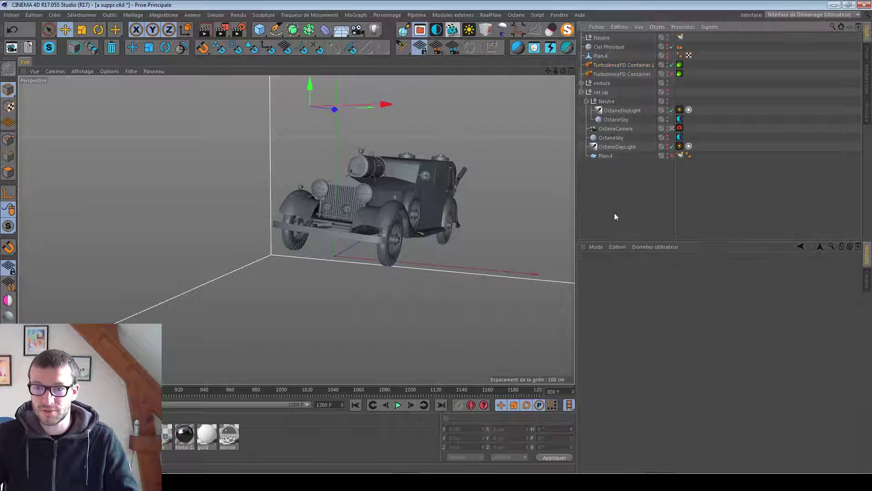
{"action": "key", "text": "shift+r"}
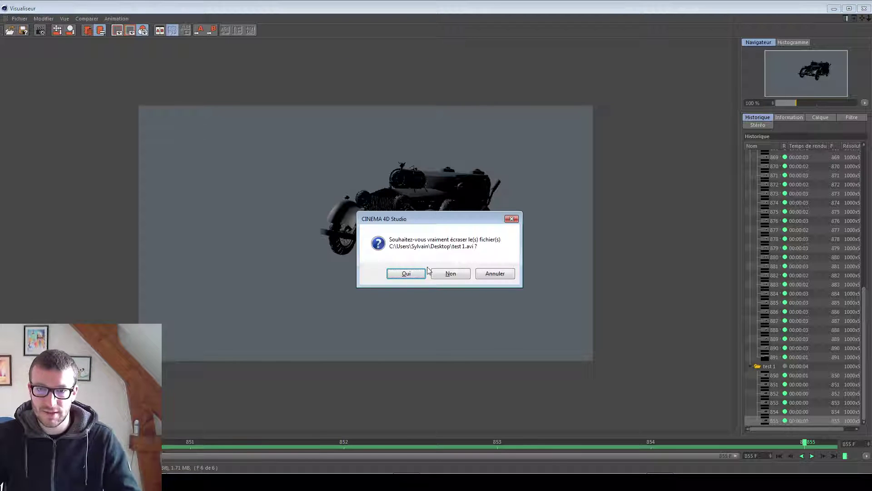
{"action": "left_click", "coordinate": [423, 273]}
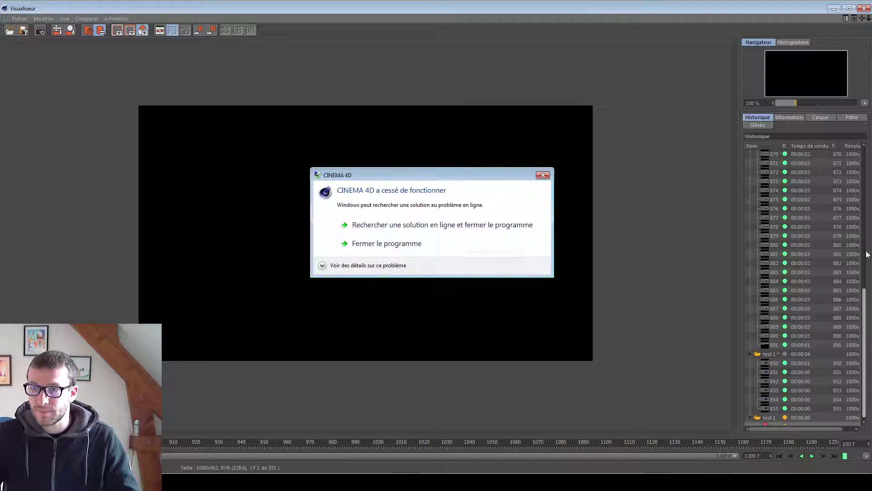
- Close the crashed Cinema 4D, relaunch it, and switch to the Facebook group in Chrome
{"action": "left_click", "coordinate": [455, 228]}
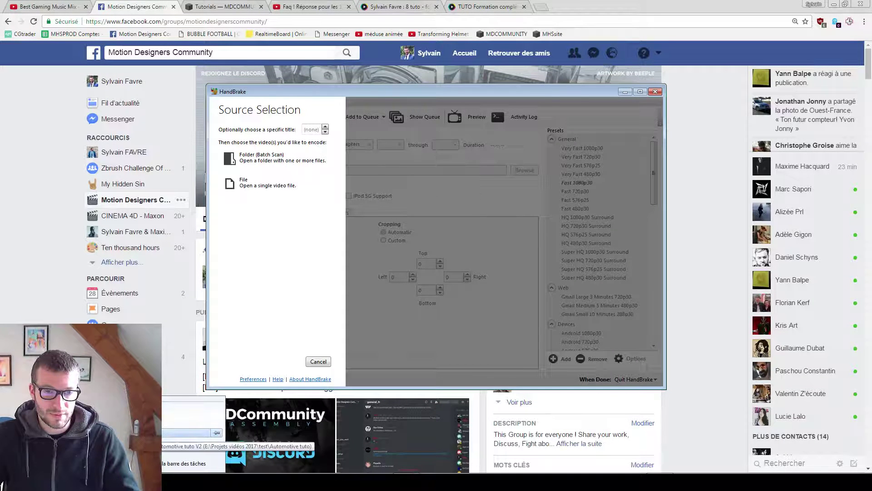
{"action": "key", "text": "super+d"}
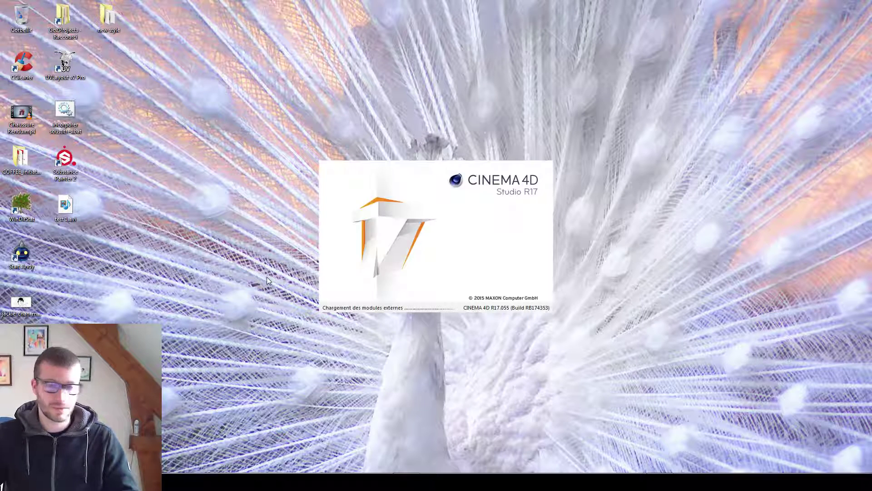
{"action": "key", "text": "alt+Tab"}
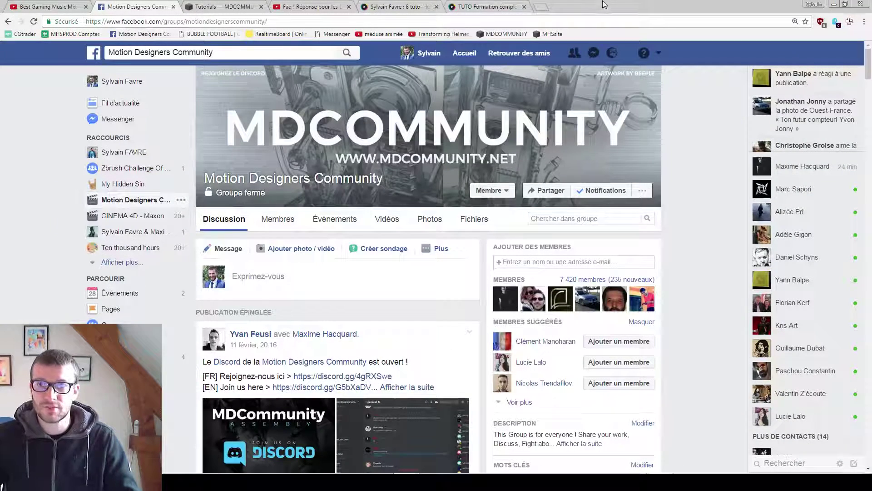
{"action": "key", "text": "ctrl+space"}
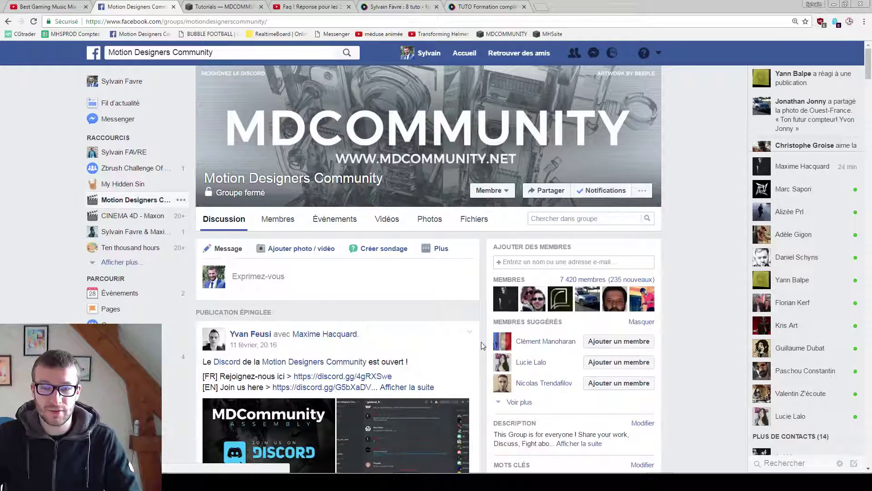
{"action": "scroll", "coordinate": [485, 345], "scroll_direction": "down", "scroll_amount": 4}
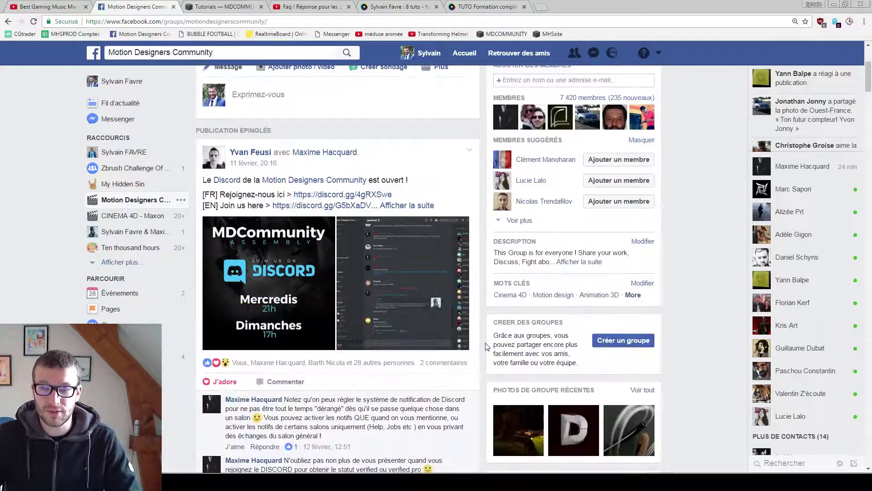
{"action": "scroll", "coordinate": [485, 345], "scroll_direction": "down", "scroll_amount": 4}
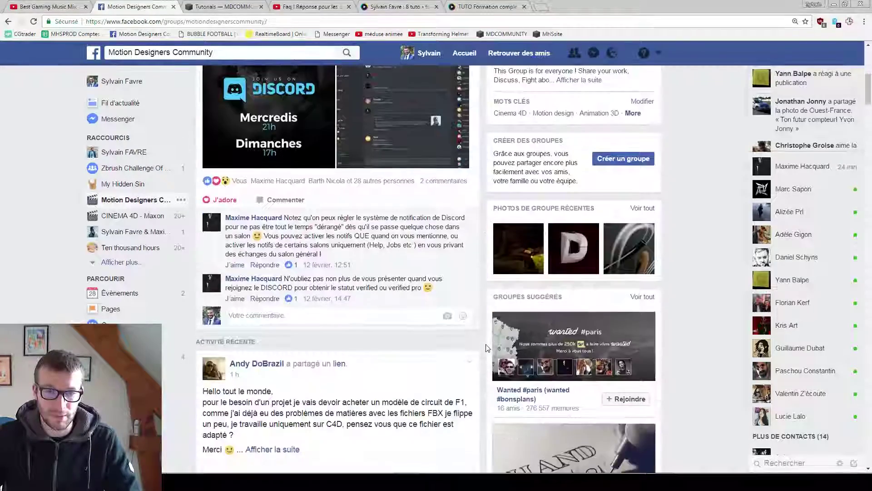
{"action": "scroll", "coordinate": [486, 343], "scroll_direction": "up", "scroll_amount": 7}
{"action": "scroll", "coordinate": [491, 338], "scroll_direction": "down", "scroll_amount": 5}
{"action": "scroll", "coordinate": [490, 338], "scroll_direction": "down", "scroll_amount": 15}
{"action": "scroll", "coordinate": [396, 279], "scroll_direction": "down", "scroll_amount": 6}
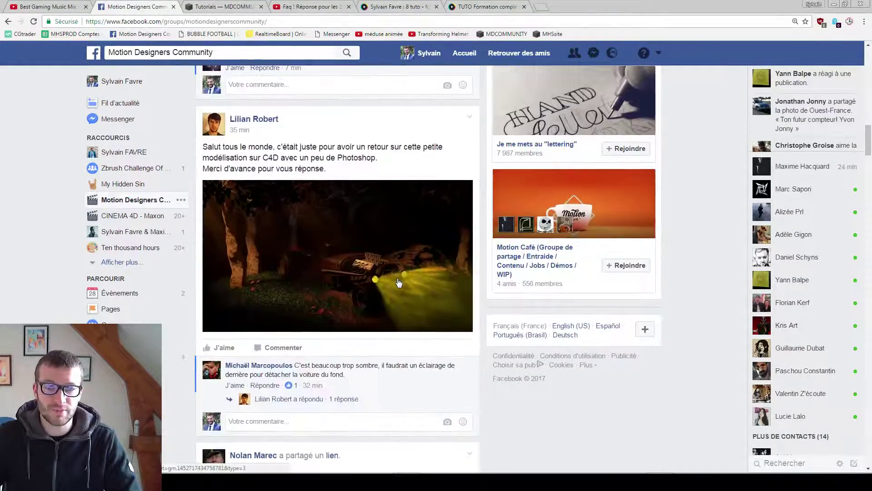
{"action": "scroll", "coordinate": [405, 276], "scroll_direction": "up", "scroll_amount": 20}
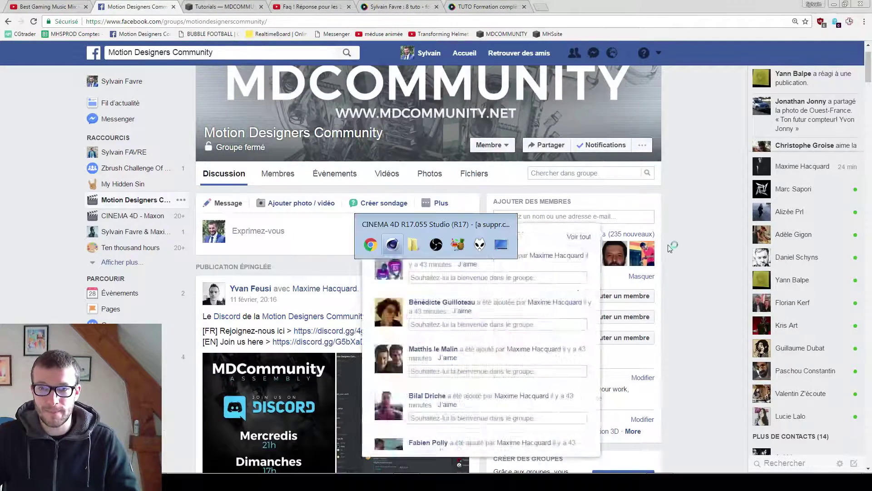
- Back in Cinema 4D, close the Live Viewer and render to the Picture Viewer, overwriting test 1.avi
{"action": "key", "text": "alt+Tab"}
{"action": "left_click", "coordinate": [566, 65]}
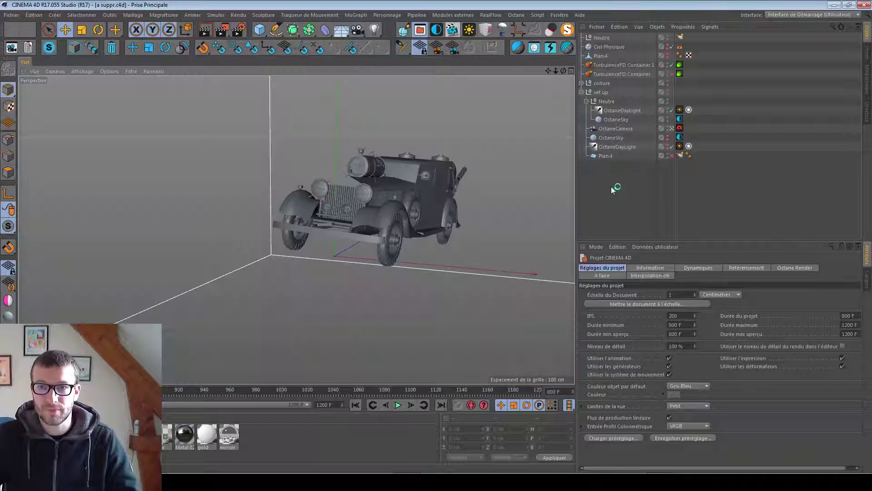
{"action": "key", "text": "shift+r"}
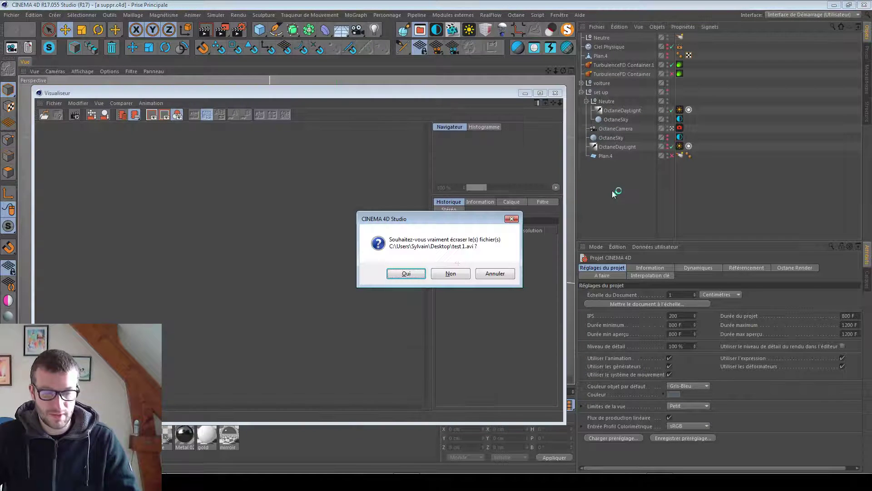
{"action": "left_click", "coordinate": [408, 274]}
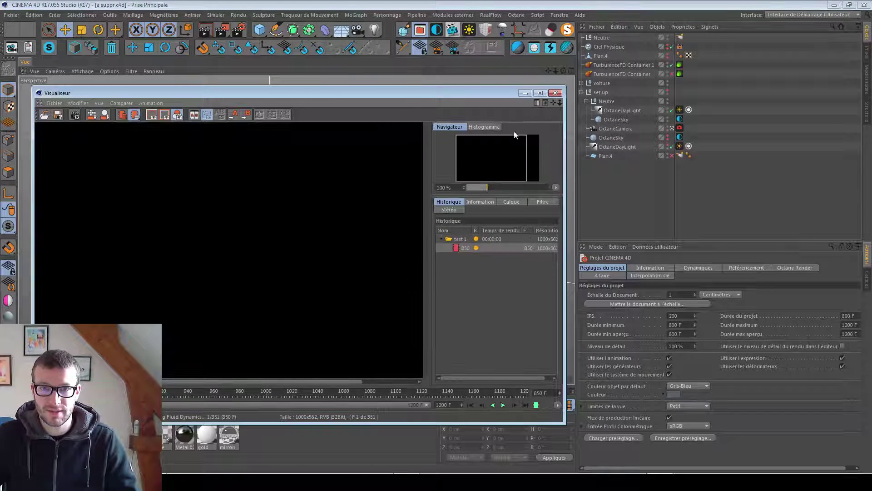
- Enlarge and reposition the Picture Viewer window, then restart rendering the animation
{"action": "left_click_drag", "start_coordinate": [565, 192], "coordinate": [653, 202]}
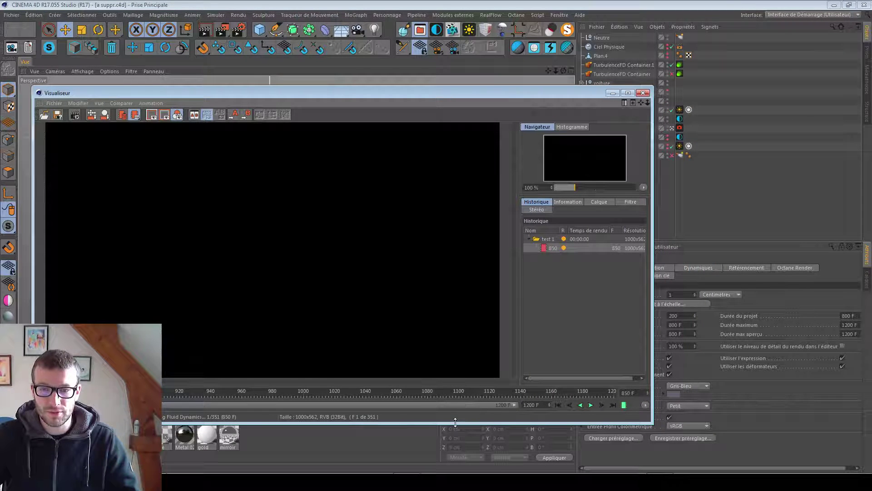
{"action": "left_click_drag", "start_coordinate": [455, 422], "coordinate": [455, 442]}
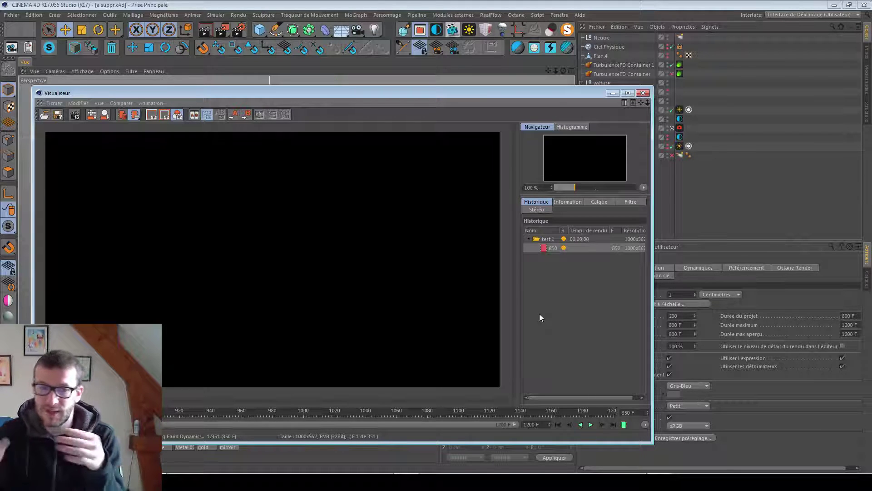
{"action": "key", "text": "super+d"}
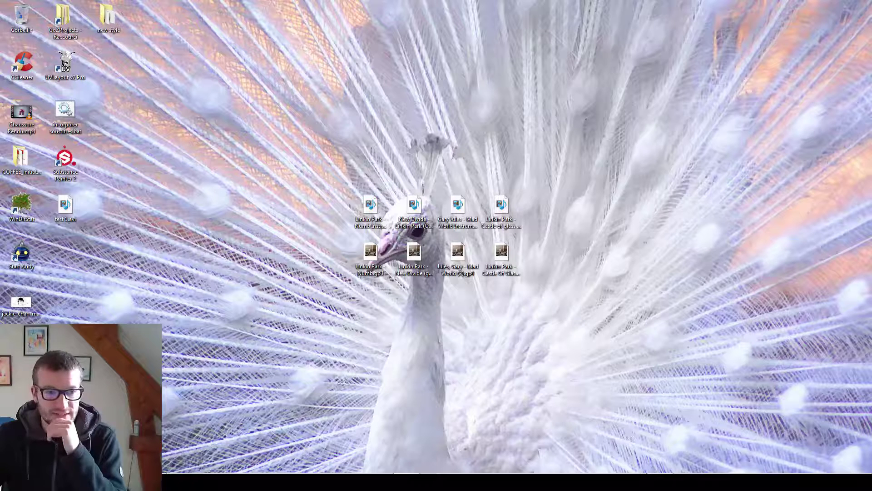
{"action": "key", "text": "super+d"}
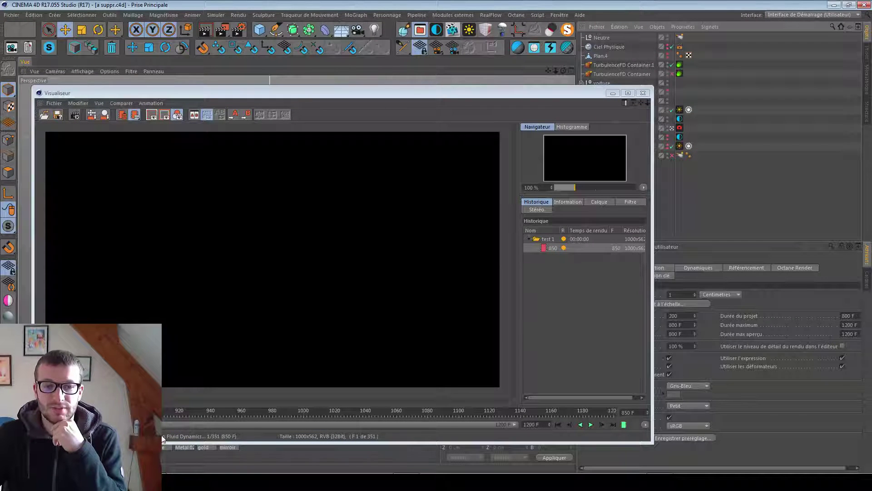
{"action": "left_click_drag", "start_coordinate": [415, 92], "coordinate": [389, 81]}
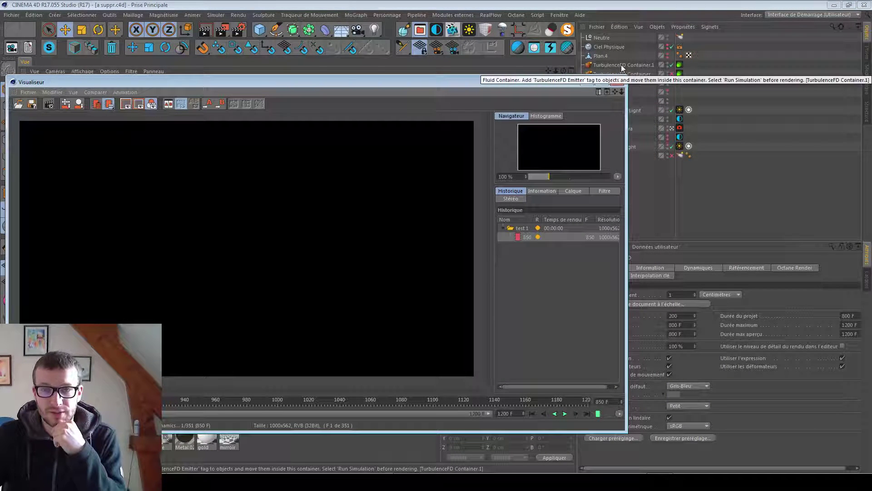
{"action": "left_click", "coordinate": [221, 30]}
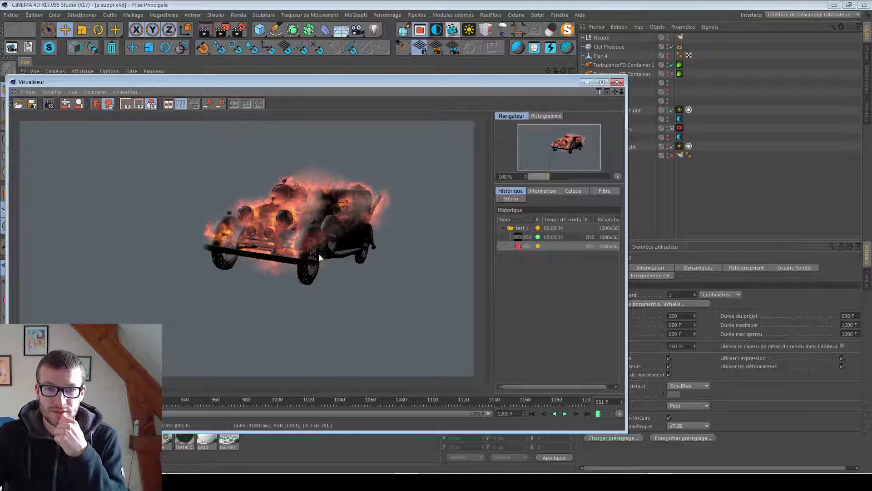
- Display rendered frame 851 from the Picture Viewer's history list
{"action": "left_click", "coordinate": [557, 246]}
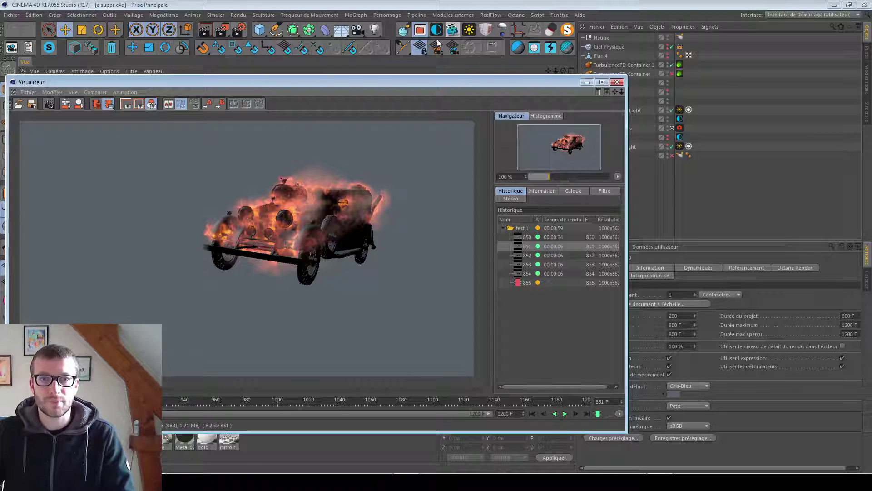
- Switch the render engine to Octane Renderer and enable its kernel settings override
{"action": "left_click", "coordinate": [453, 30]}
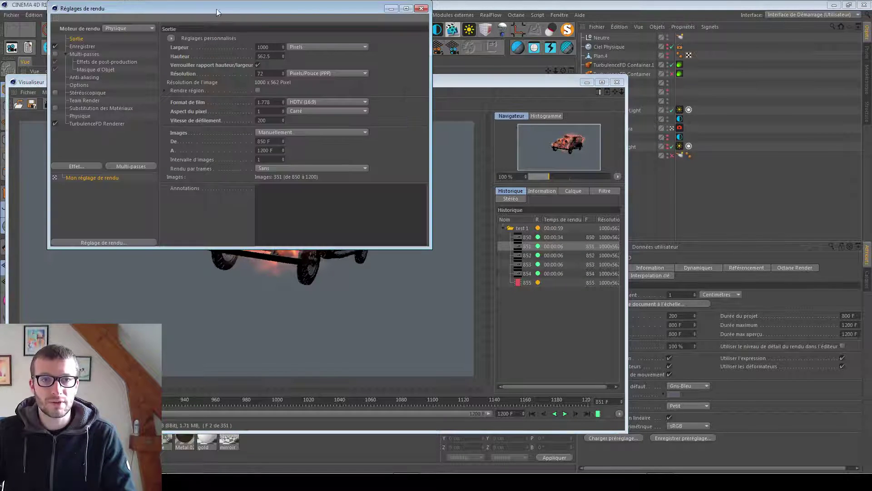
{"action": "left_click_drag", "start_coordinate": [217, 12], "coordinate": [375, 105]}
{"action": "left_click", "coordinate": [288, 122]}
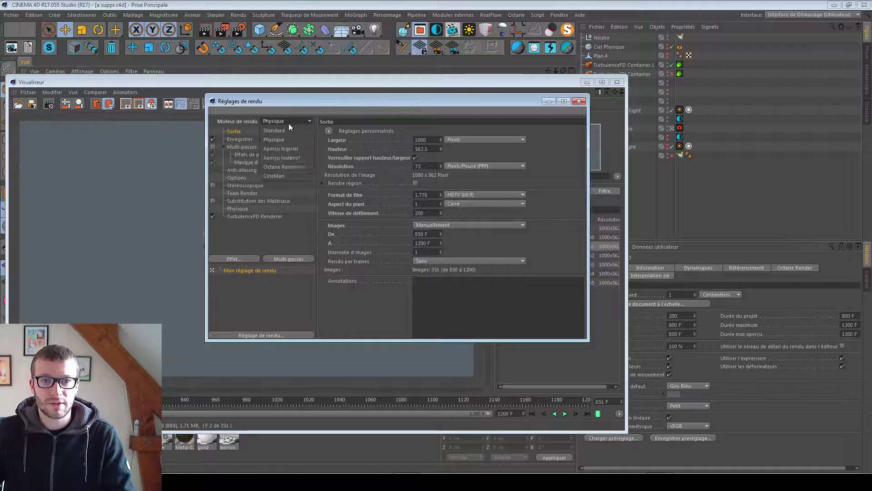
{"action": "left_click", "coordinate": [288, 166]}
{"action": "left_click", "coordinate": [246, 209]}
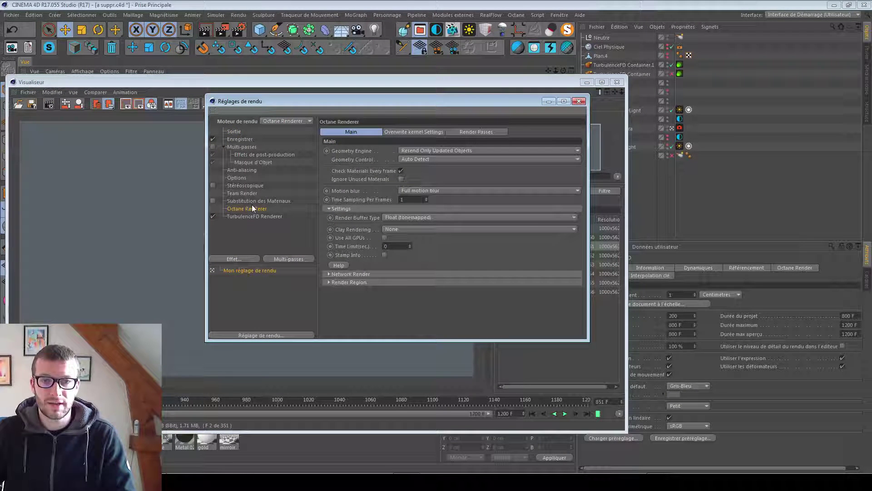
{"action": "left_click", "coordinate": [397, 132]}
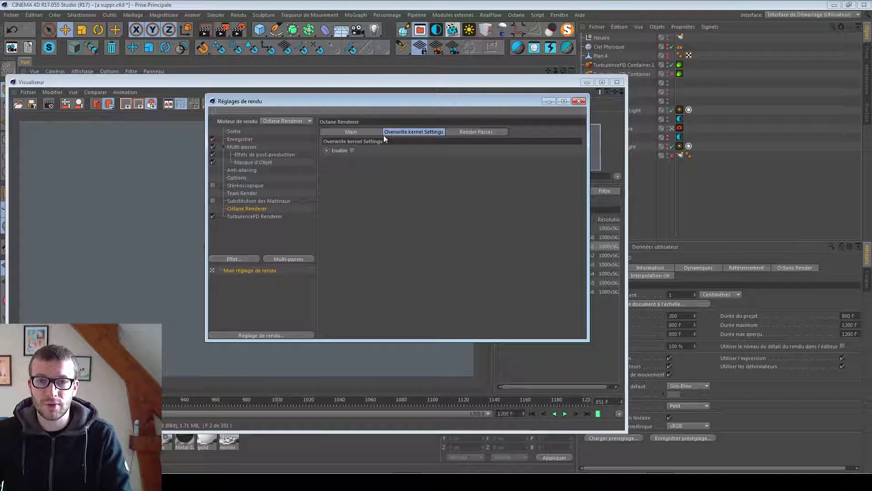
{"action": "left_click", "coordinate": [353, 151]}
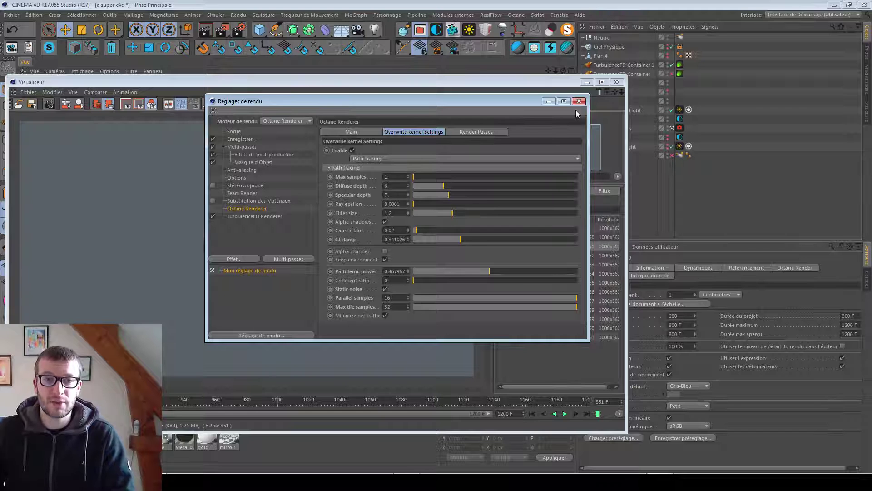
- Turn off Multi-pass rendering and move the render settings window aside
{"action": "left_click", "coordinate": [235, 146]}
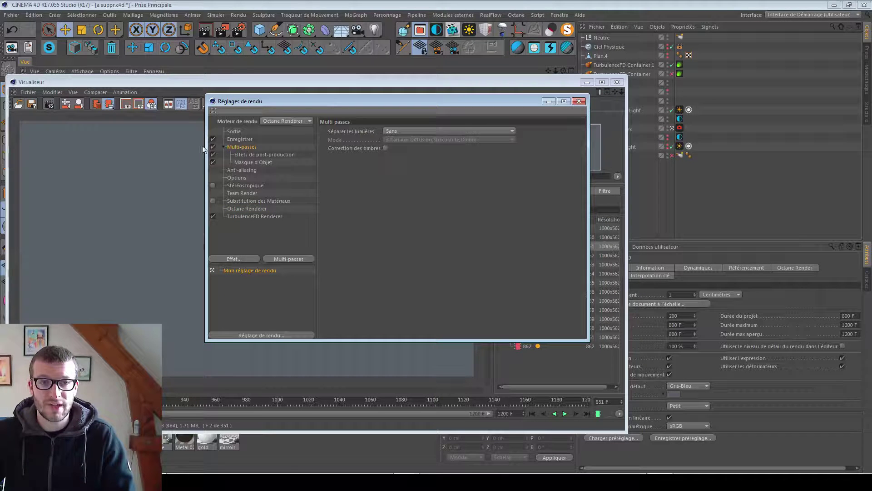
{"action": "left_click", "coordinate": [212, 147]}
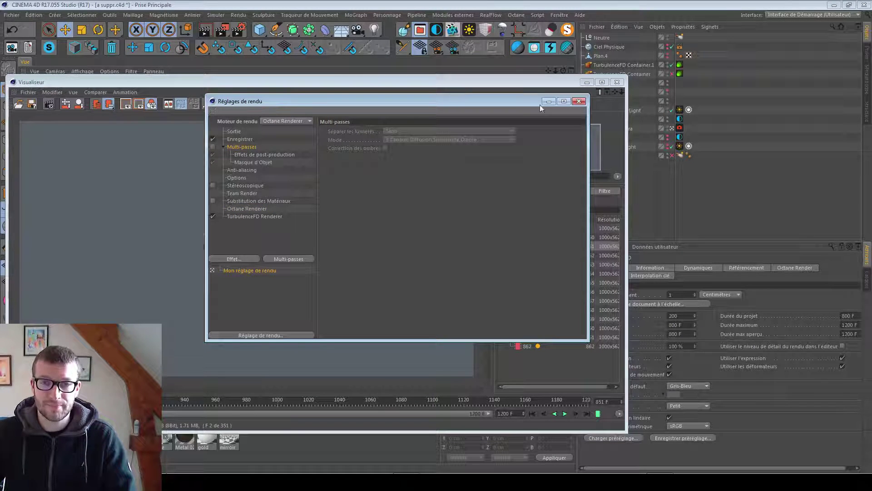
{"action": "left_click_drag", "start_coordinate": [516, 103], "coordinate": [396, 106]}
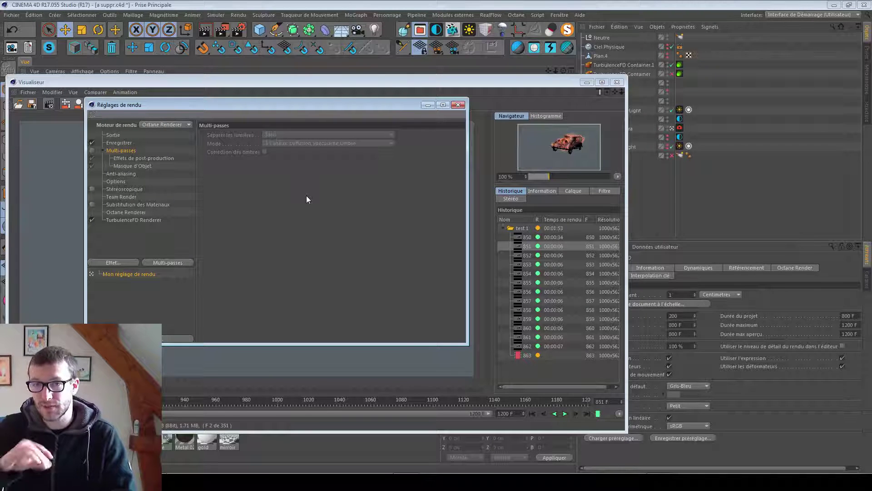
- Review the rendered frames in the Picture Viewer's Historique list, repositioning the viewer
{"action": "left_click", "coordinate": [565, 192]}
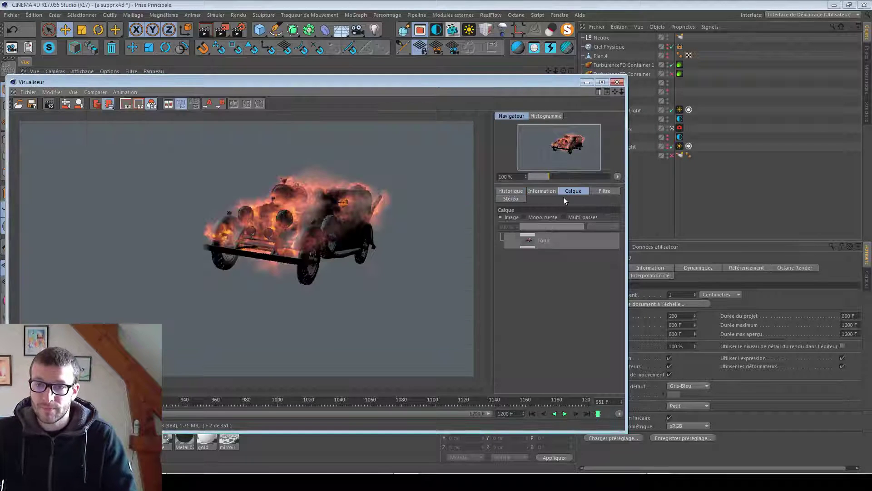
{"action": "left_click", "coordinate": [516, 192]}
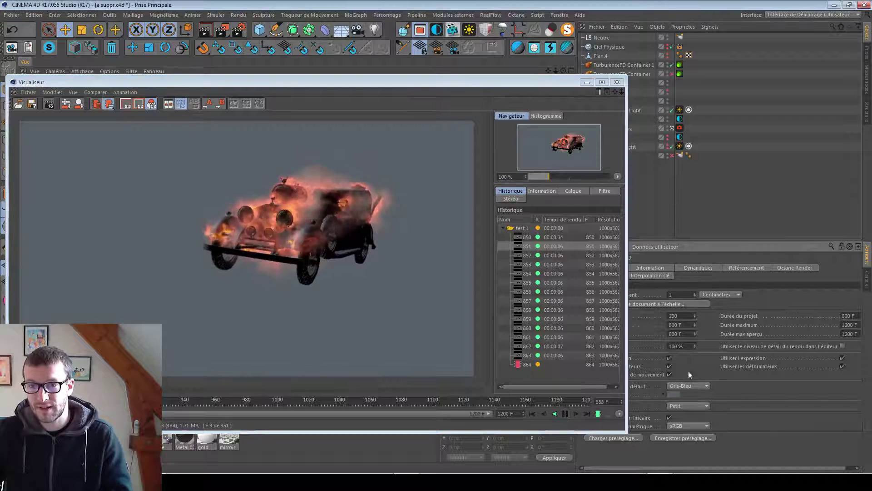
{"action": "left_click_drag", "start_coordinate": [501, 85], "coordinate": [415, 71]}
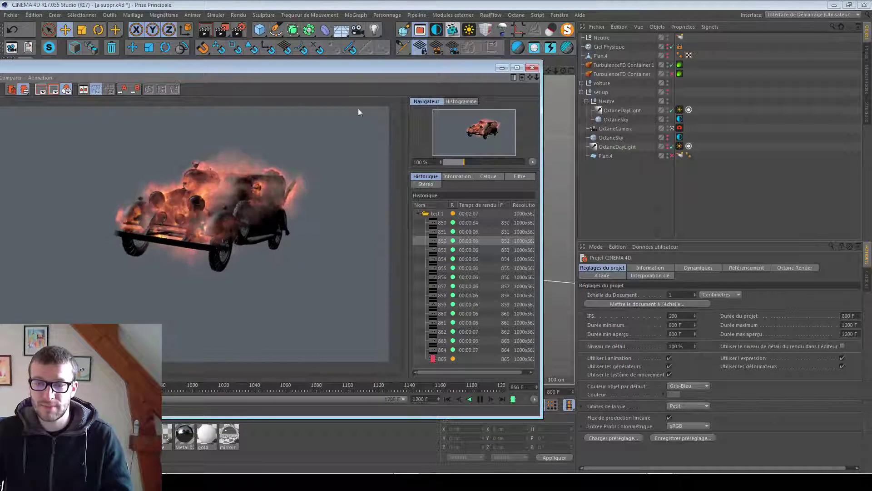
{"action": "left_click_drag", "start_coordinate": [306, 68], "coordinate": [385, 65]}
- Review the output size and frame range in Render Settings, then close them
{"action": "key", "text": "ctrl+b"}
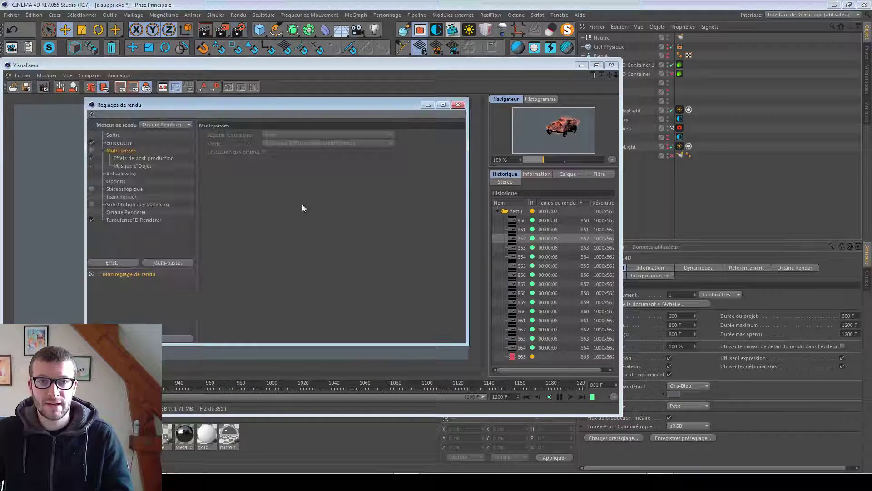
{"action": "left_click", "coordinate": [114, 135]}
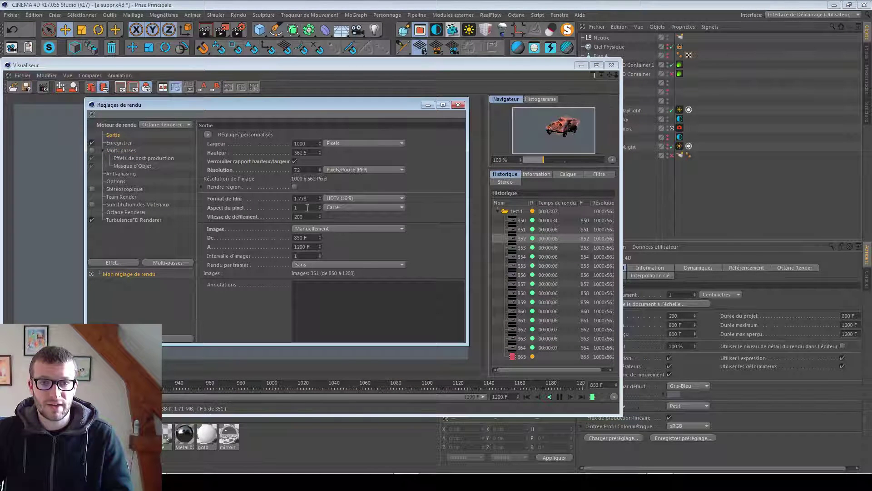
{"action": "left_click", "coordinate": [458, 104]}
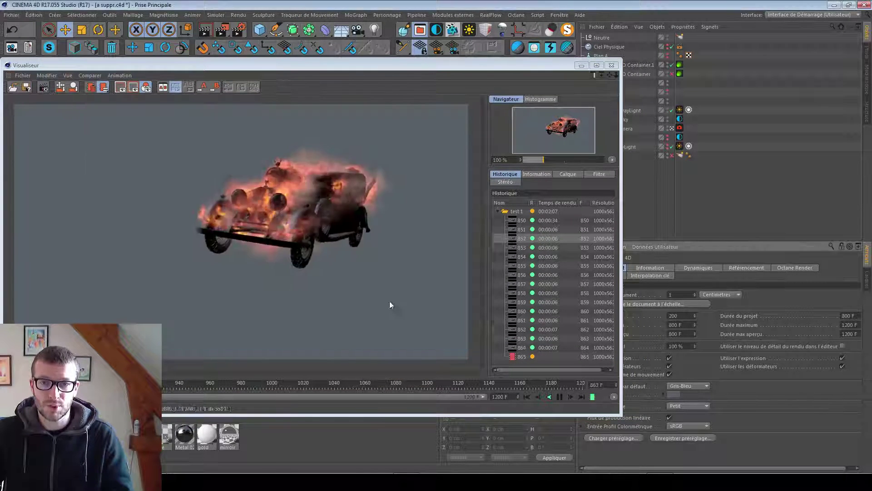
- Play back the rendered fire frames in an enlarged Picture Viewer moved up-left
{"action": "left_click_drag", "start_coordinate": [331, 65], "coordinate": [351, 61]}
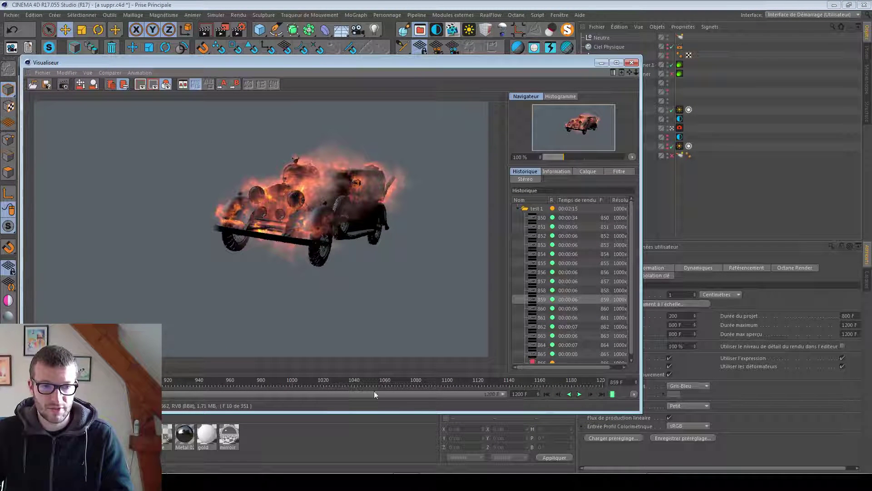
{"action": "left_click", "coordinate": [579, 394]}
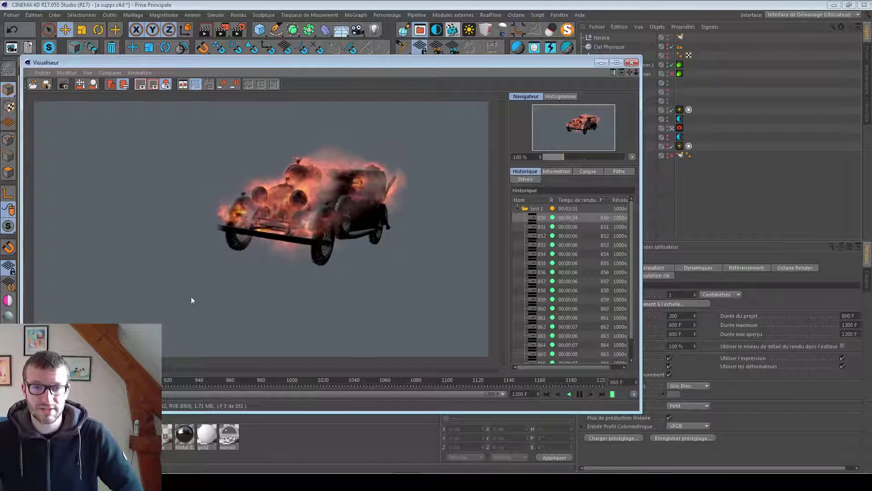
{"action": "scroll", "coordinate": [632, 272], "scroll_direction": "down", "scroll_amount": 2}
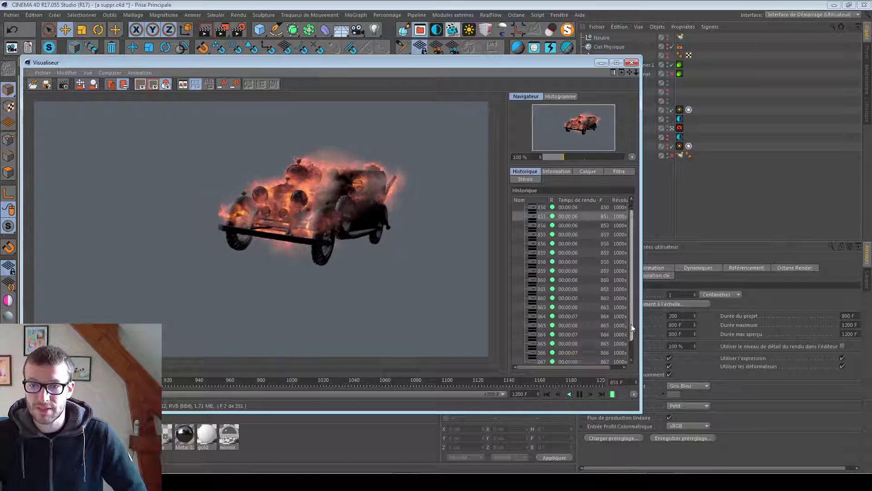
{"action": "left_click_drag", "start_coordinate": [640, 410], "coordinate": [729, 468]}
{"action": "left_click_drag", "start_coordinate": [476, 62], "coordinate": [468, 23]}
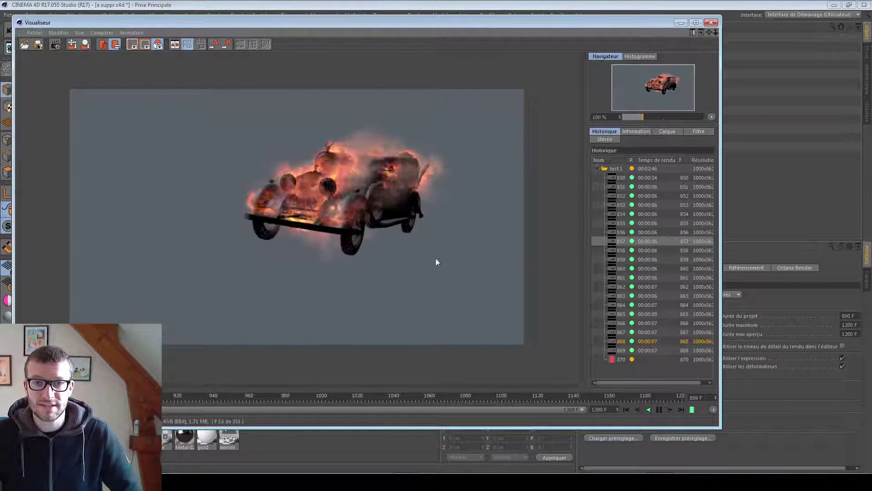
- Stop the running render by closing the Picture Viewer, then switch to Google Chrome
{"action": "left_click", "coordinate": [711, 22]}
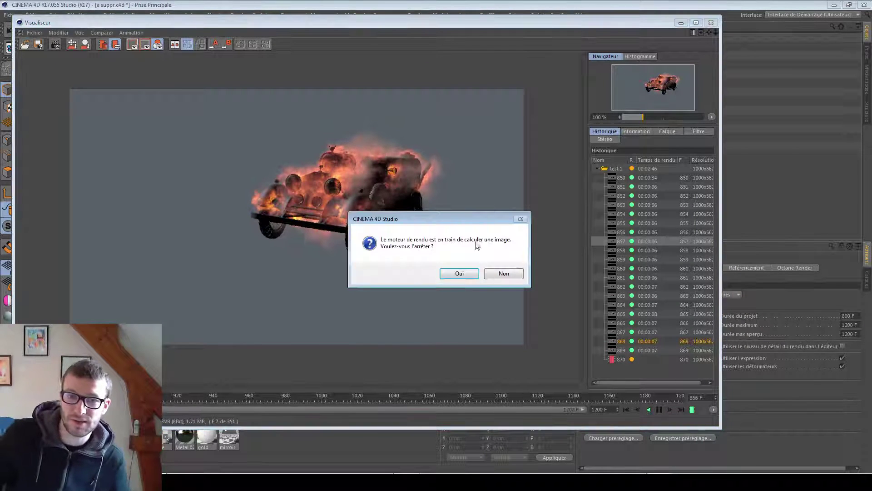
{"action": "left_click", "coordinate": [459, 273]}
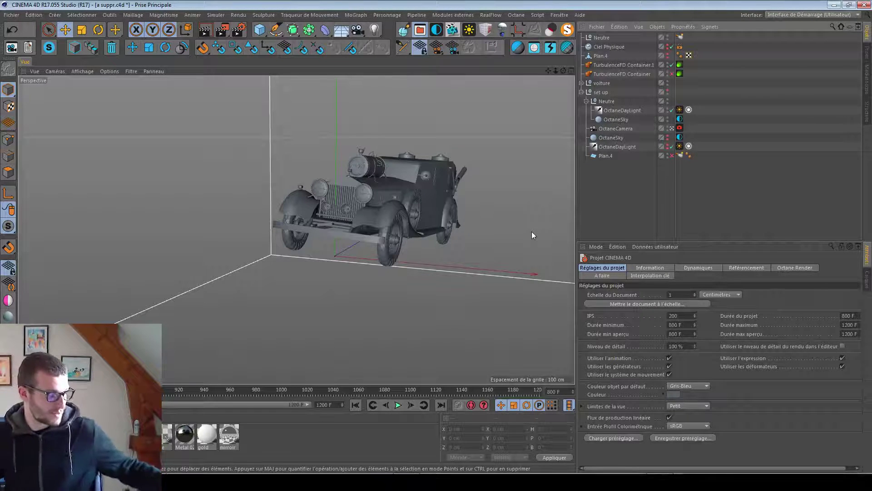
{"action": "key", "text": "alt+Tab"}
{"action": "key", "text": "alt+Tab"}
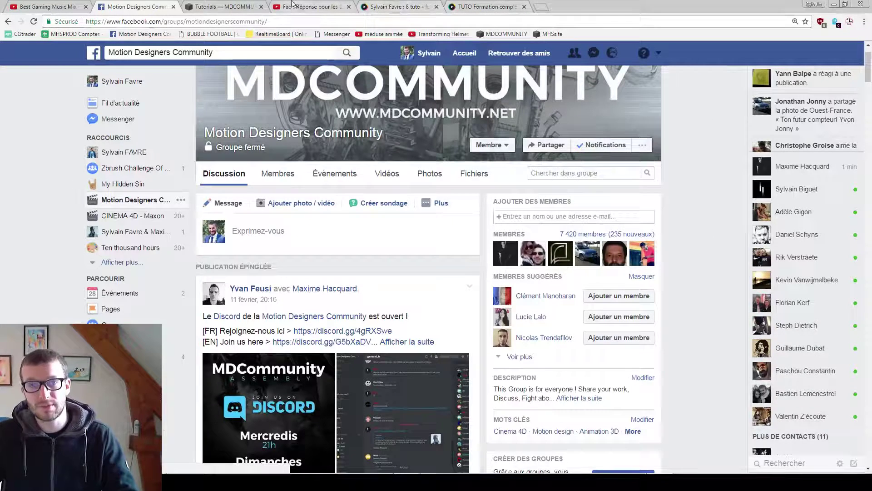
- Open the FAQ video 'Réponse pour les 12 859 Abos !' from YouTube notifications, briefly checking the Facebook tab
{"action": "left_click", "coordinate": [300, 6]}
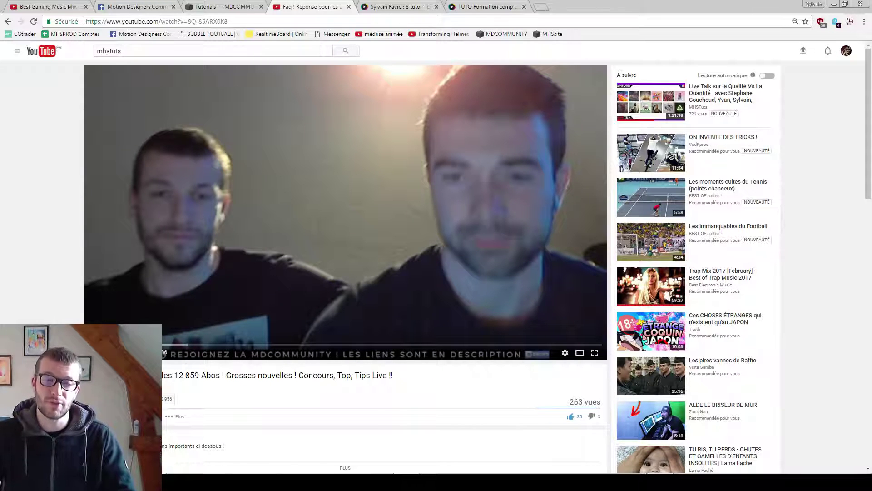
{"action": "left_click", "coordinate": [828, 50]}
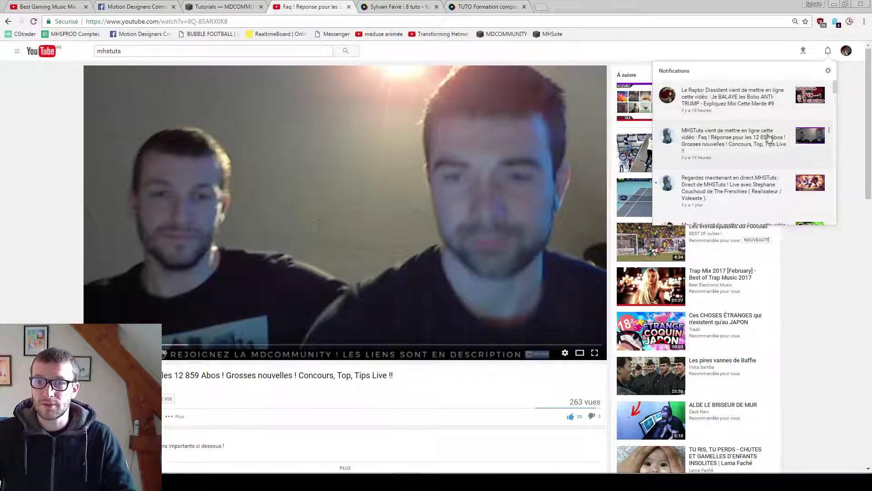
{"action": "left_click", "coordinate": [774, 155]}
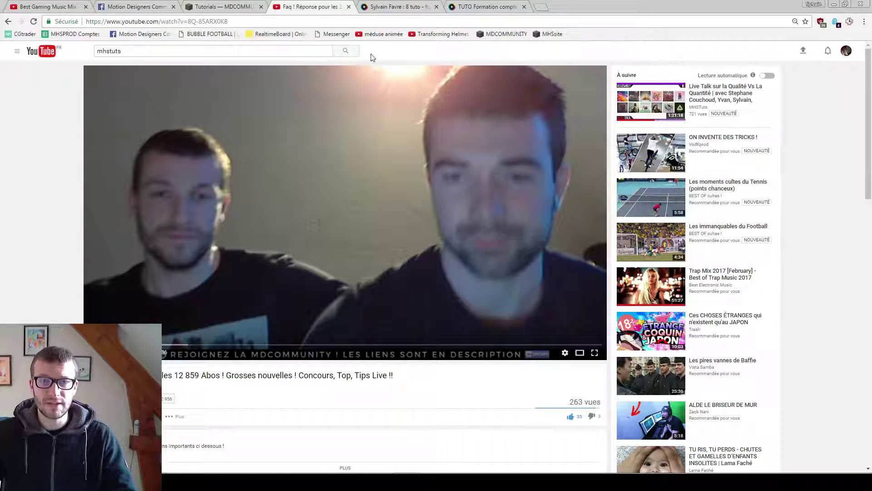
{"action": "left_click", "coordinate": [150, 6]}
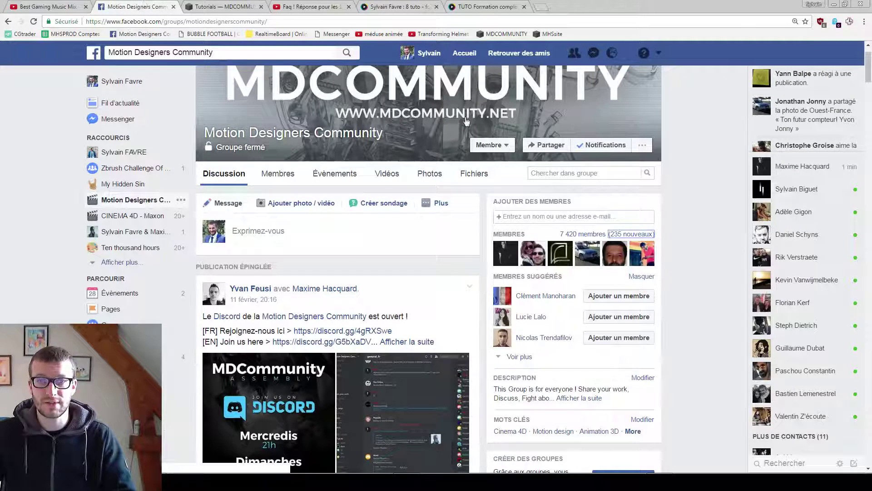
{"action": "scroll", "coordinate": [468, 127], "scroll_direction": "up", "scroll_amount": 1}
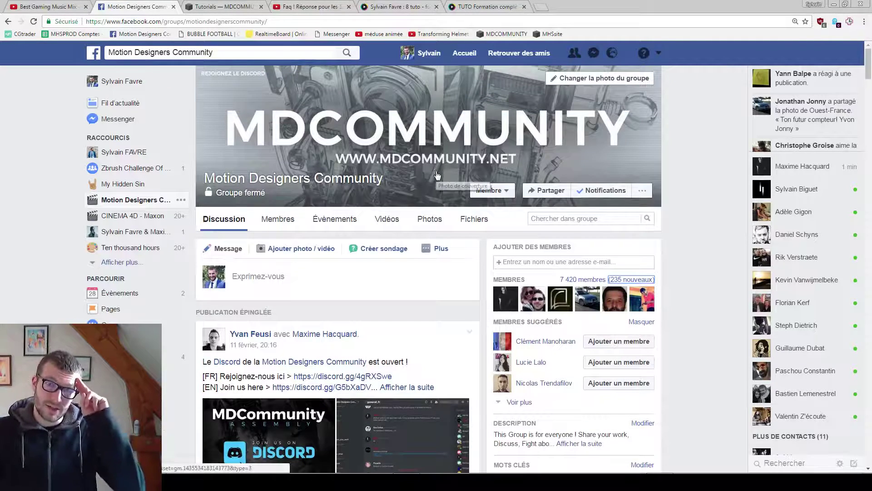
{"action": "left_click", "coordinate": [309, 6]}
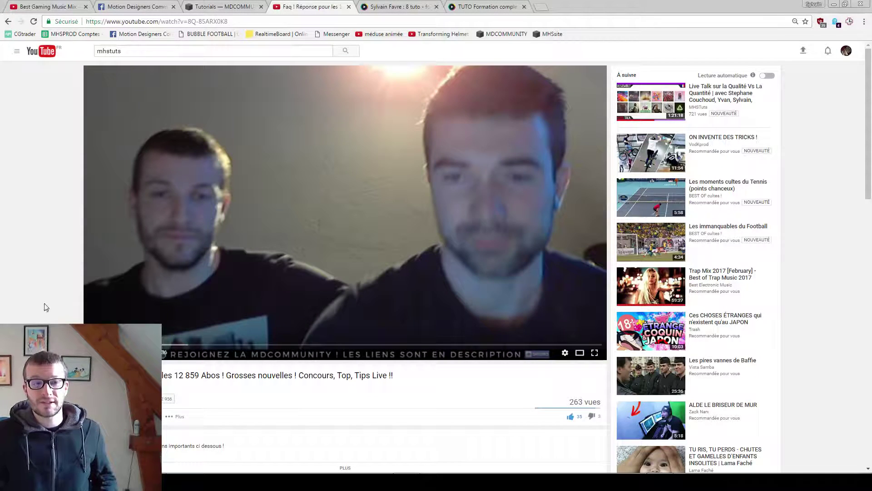